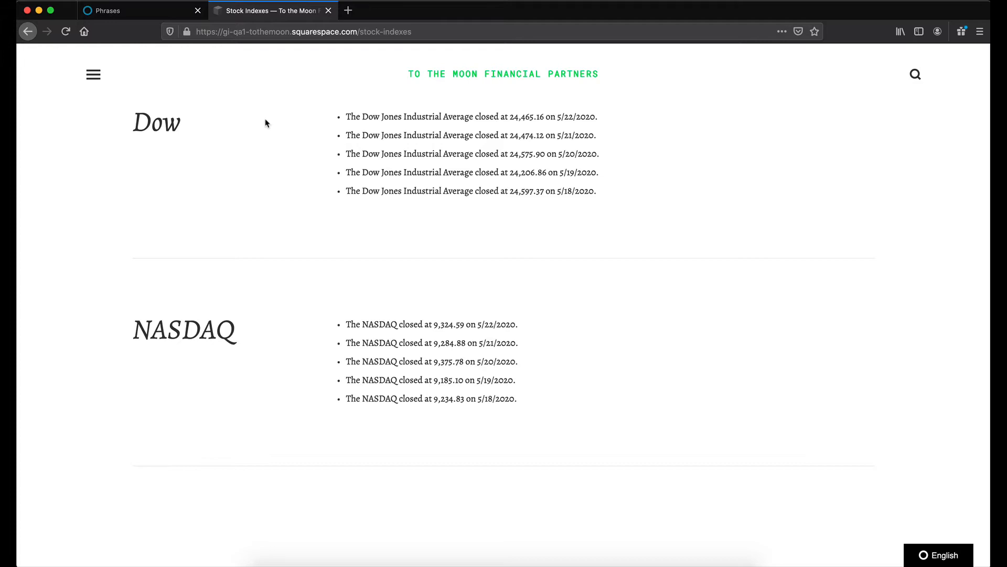
Step: Switch to Localize and search the pending phrases for "dow jones"
click(152, 16)
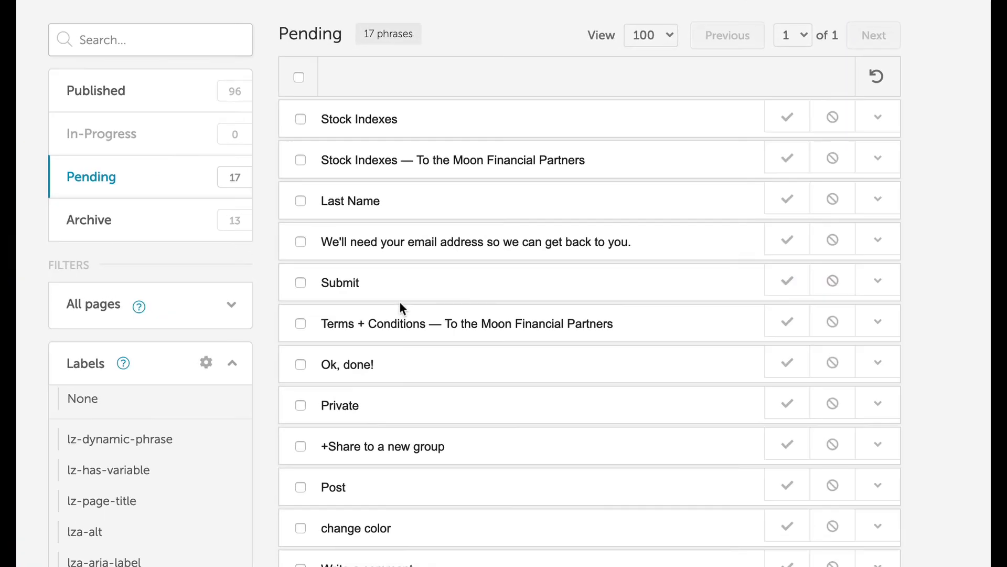
scroll(526, 288, down, 3)
scroll(400, 302, down, 2)
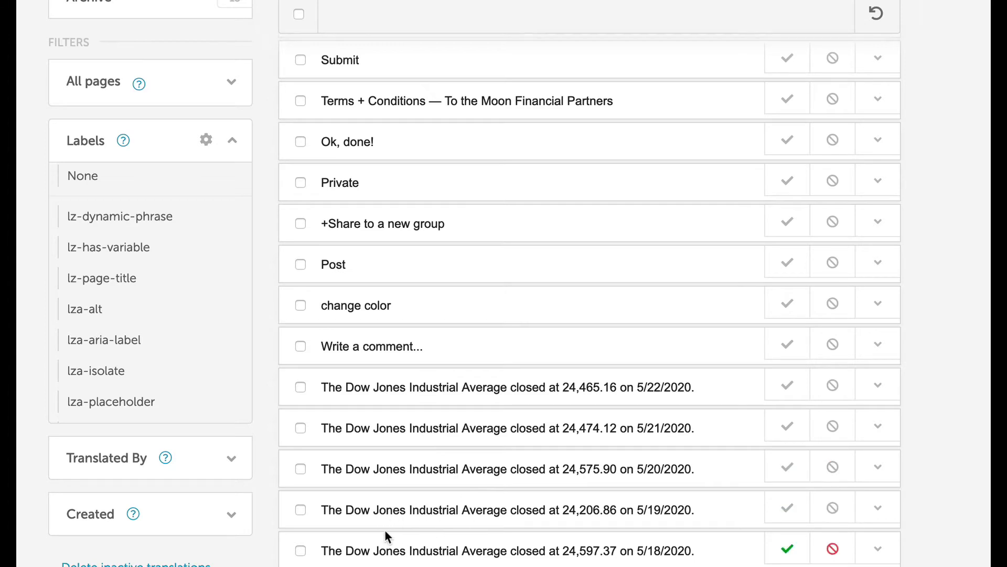
scroll(269, 417, up, 5)
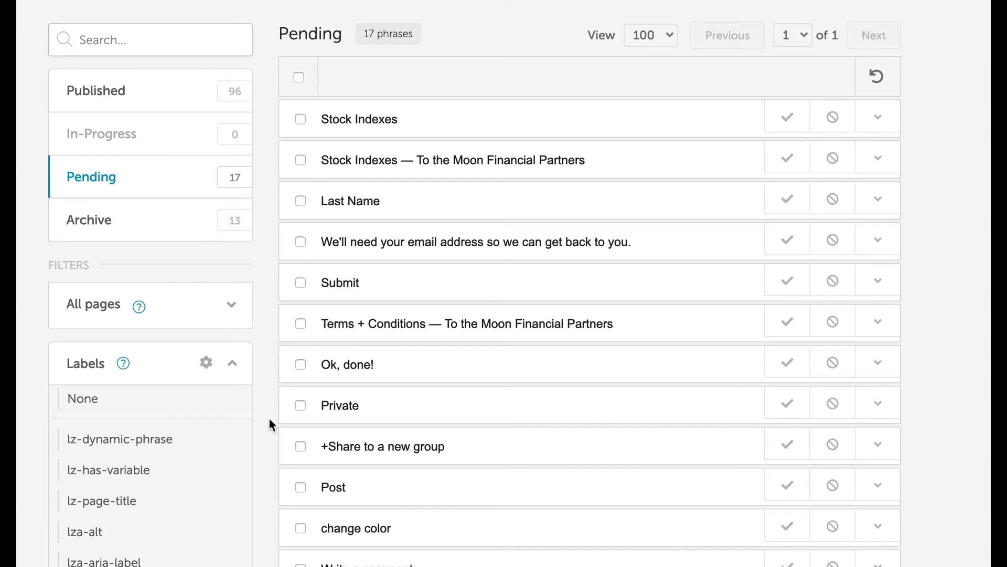
click(106, 40)
text(dow jones)
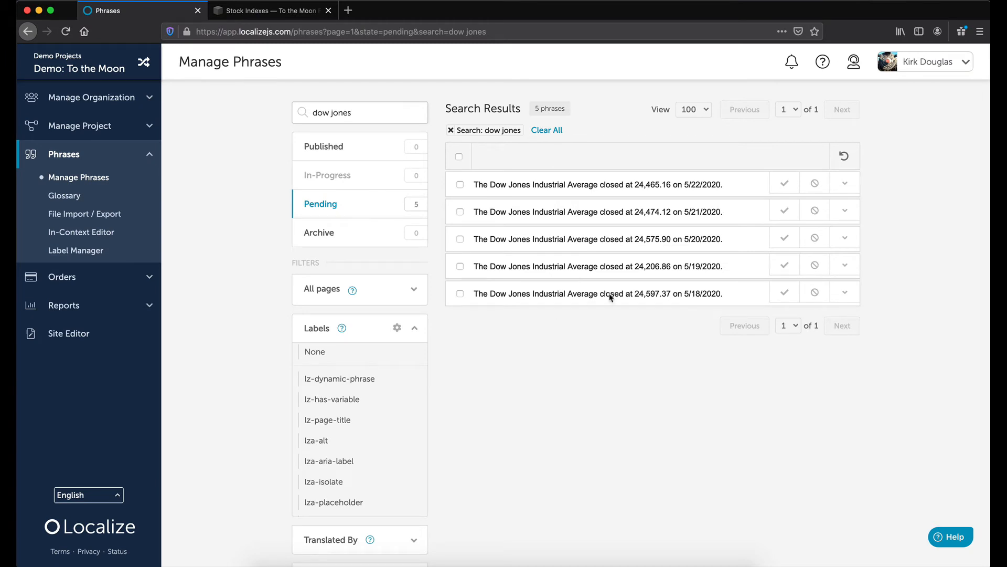
Step: Start defining variables for the Dow Jones phrase dated 5/22/2020 and save its value 24,465.16 as the variable "closing-value"
click(847, 185)
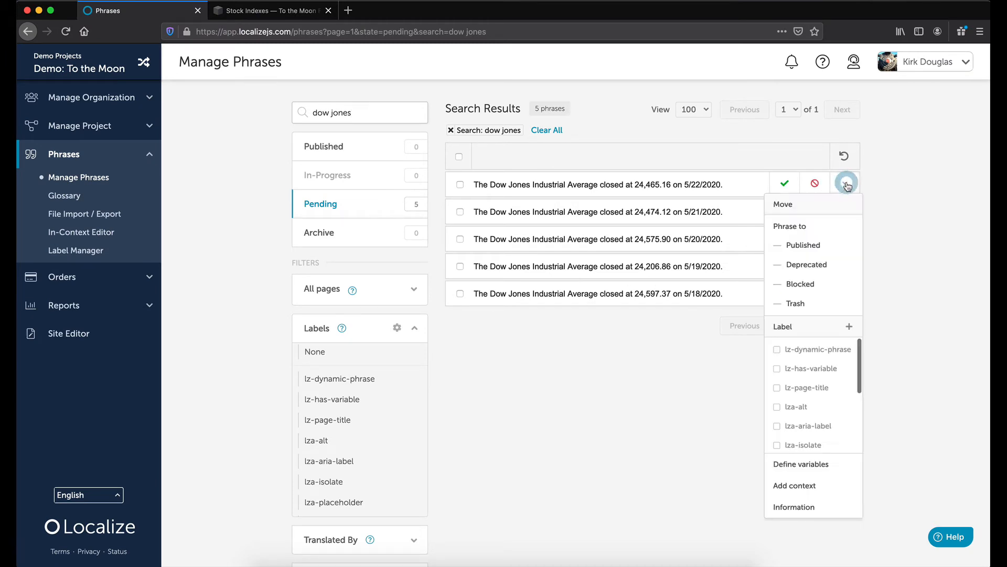
click(813, 464)
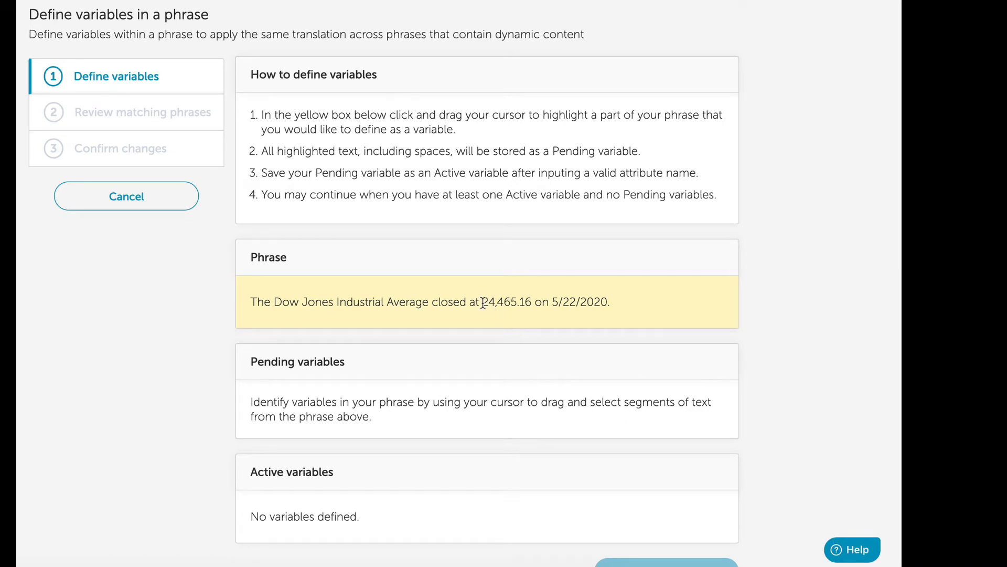
drag(483, 304, 531, 301)
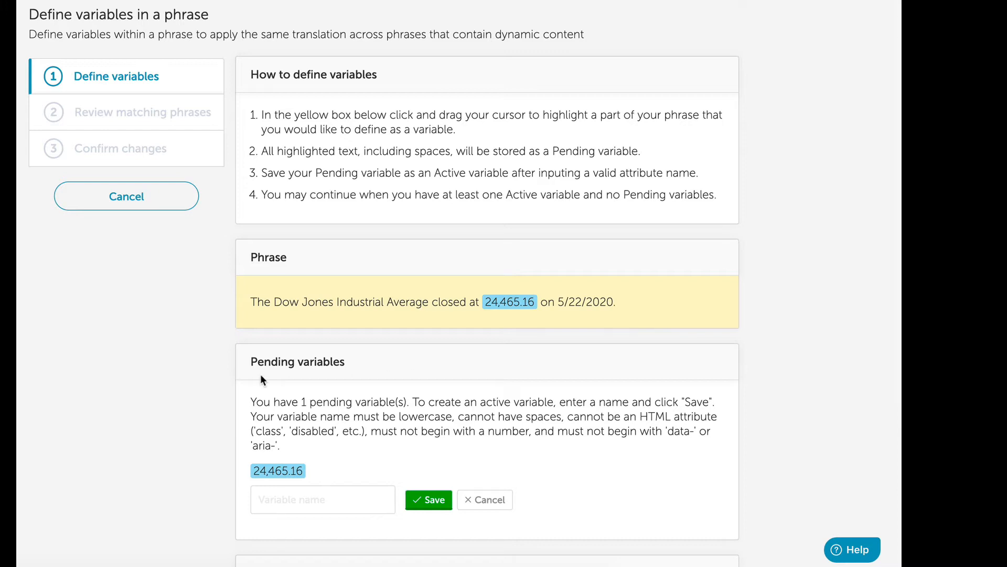
click(263, 498)
text(closing-value)
click(435, 500)
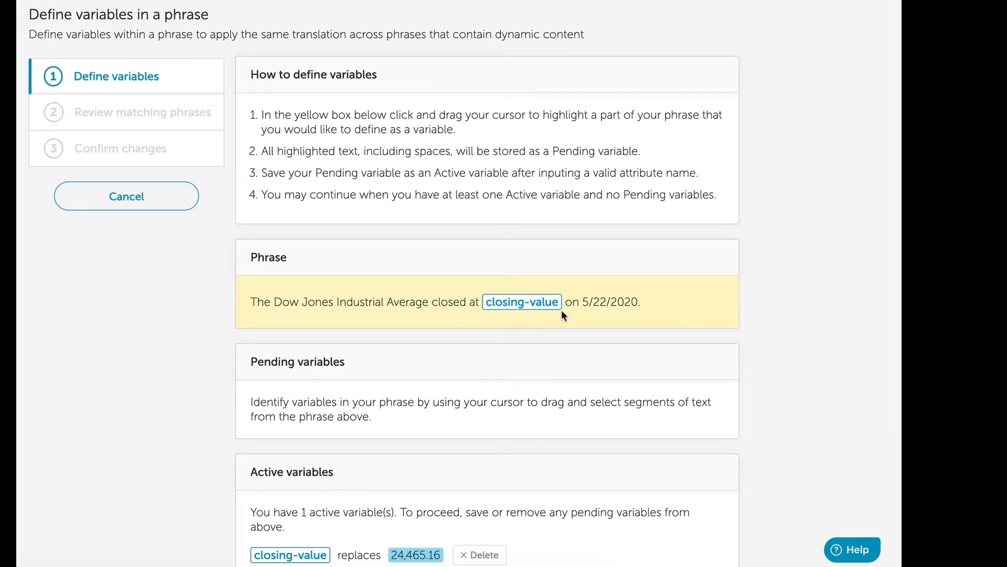
Step: Define 5/22/2020 in the phrase as a second variable named "date"
scroll(562, 313, down, 2)
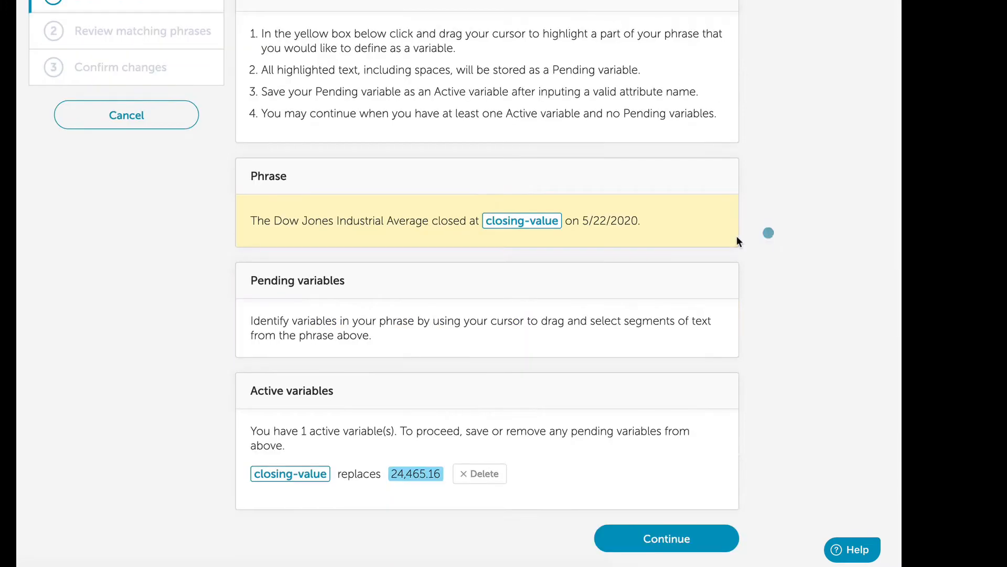
drag(584, 222, 637, 219)
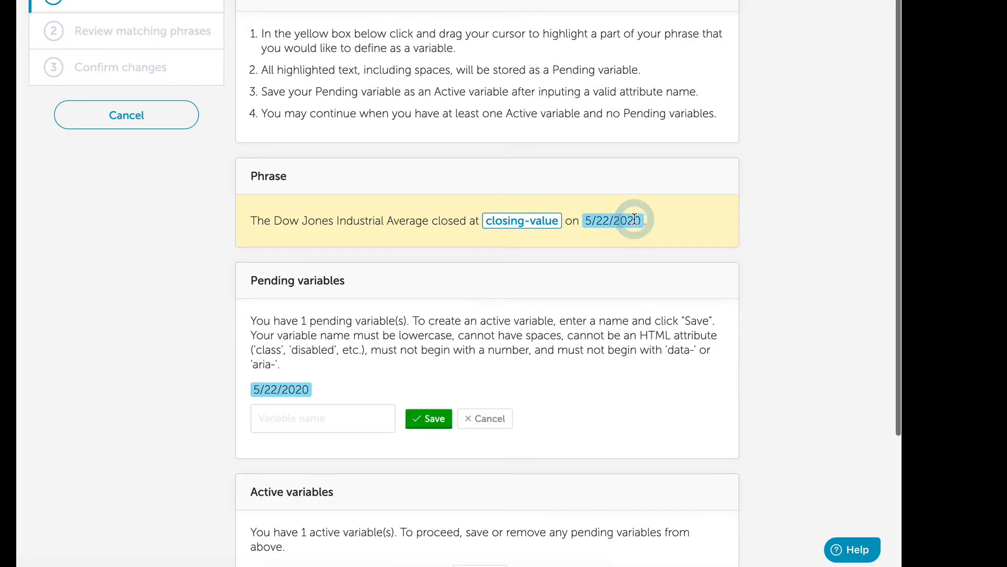
click(322, 418)
text(date)
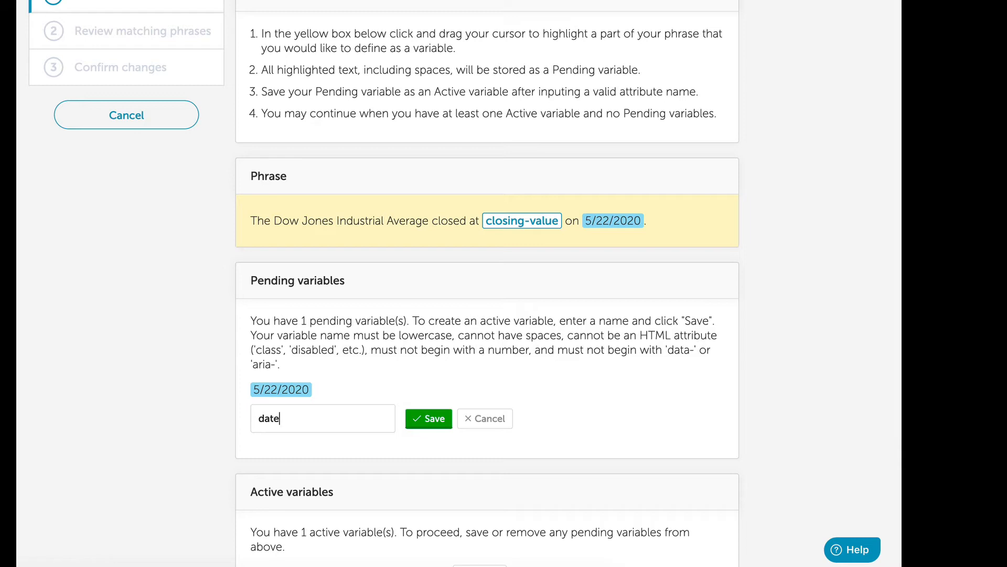
click(428, 420)
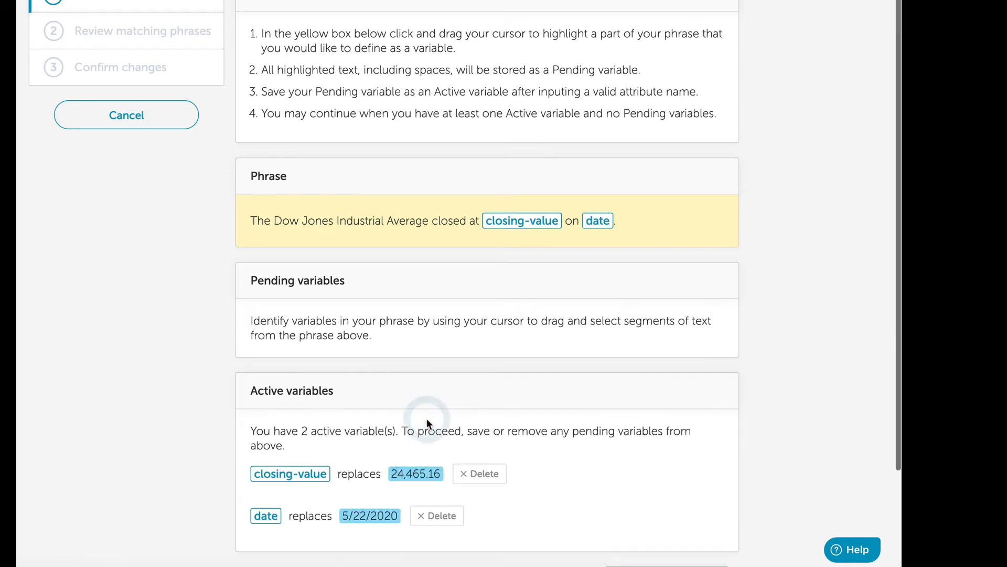
Step: Review the matching Dow Jones phrases, acknowledge the deletion warnings and confirm merging them into the new variable phrase
scroll(426, 420, down, 3)
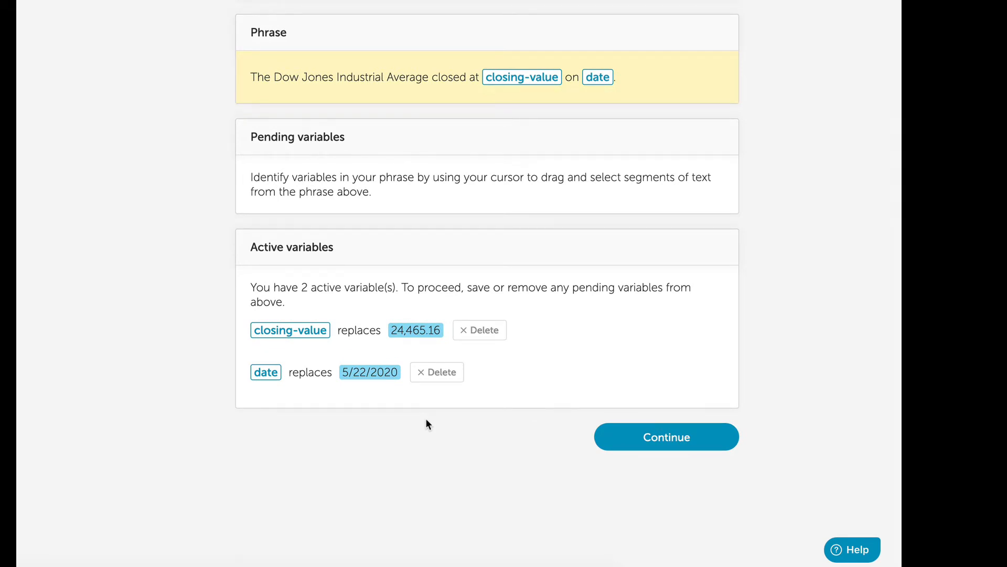
click(640, 436)
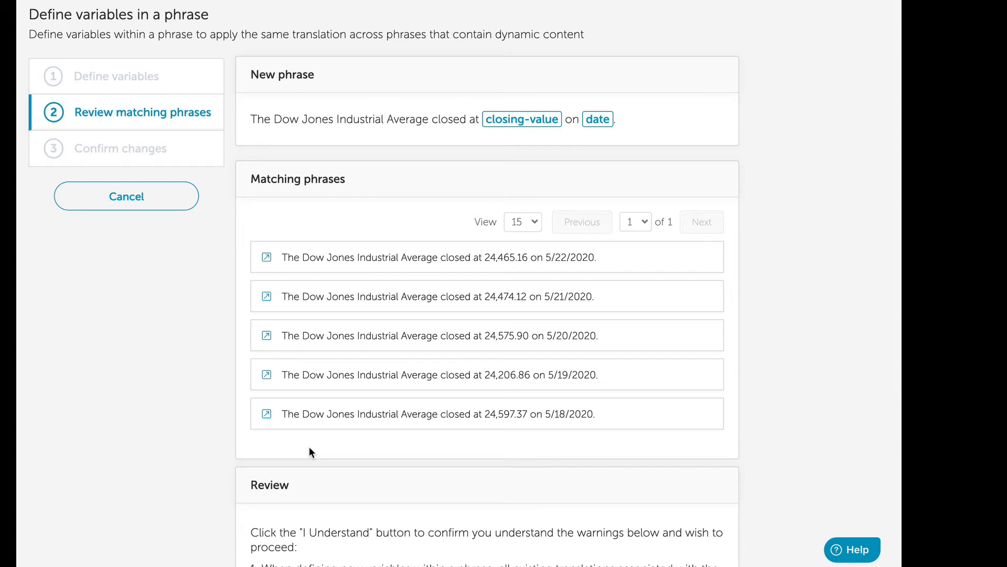
scroll(309, 446, down, 4)
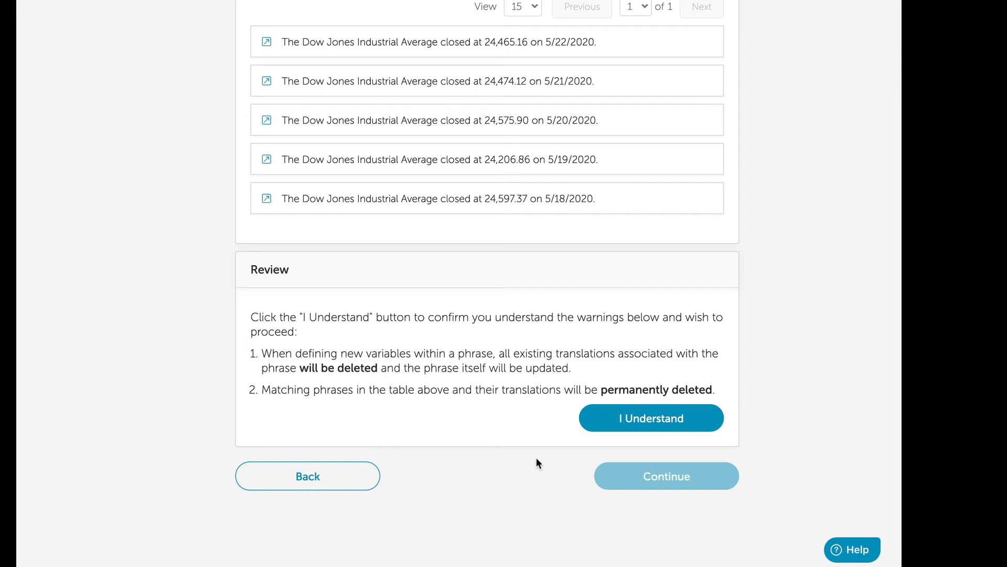
click(633, 420)
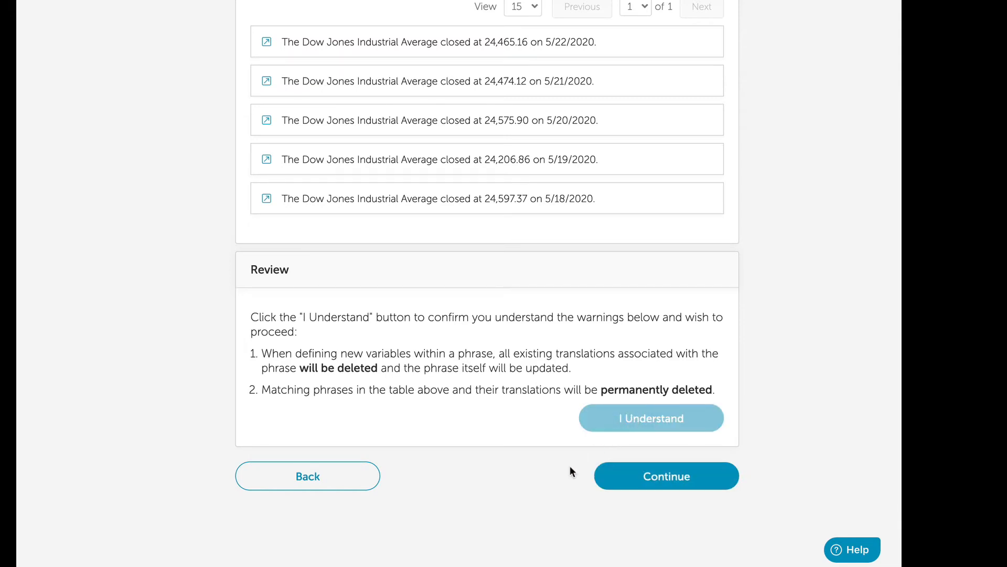
click(650, 479)
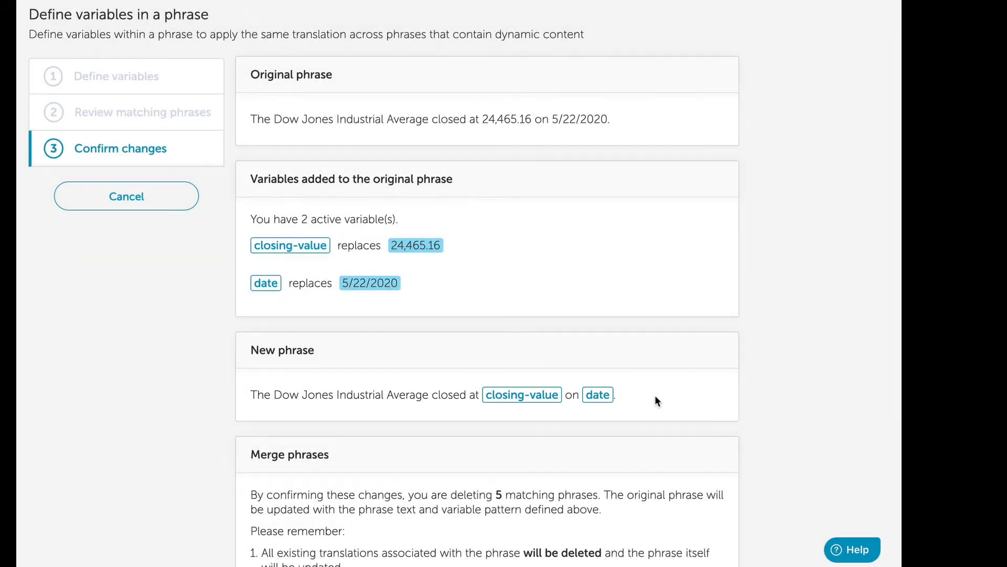
scroll(655, 396, down, 3)
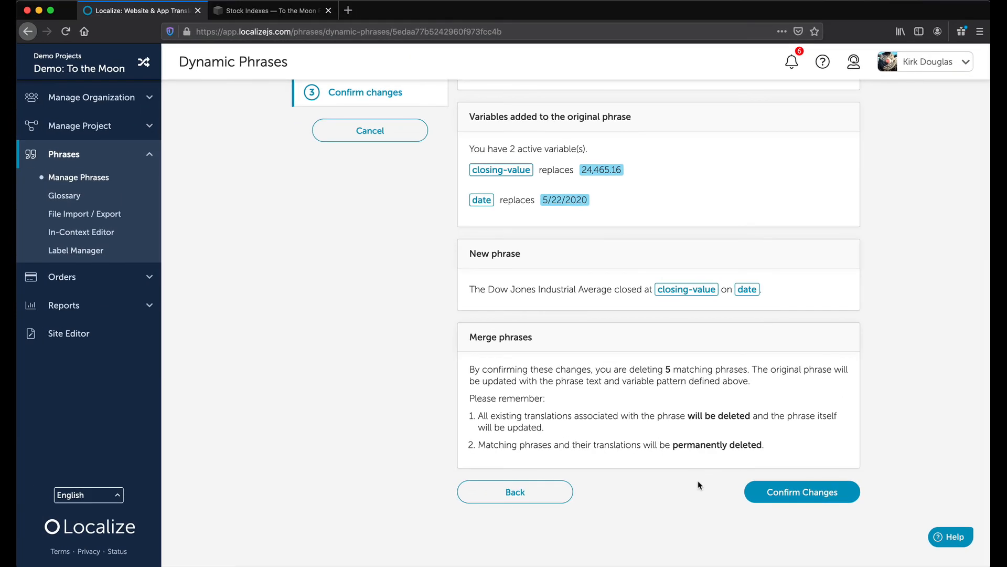
click(787, 495)
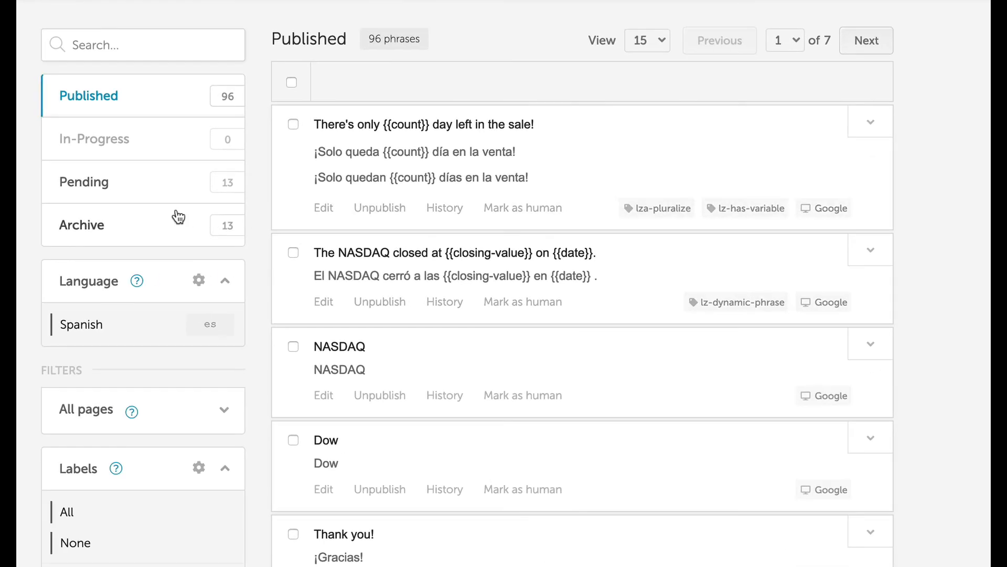
Step: Find the merged "dow jones" phrase among the pending phrases and approve it for publishing
click(107, 188)
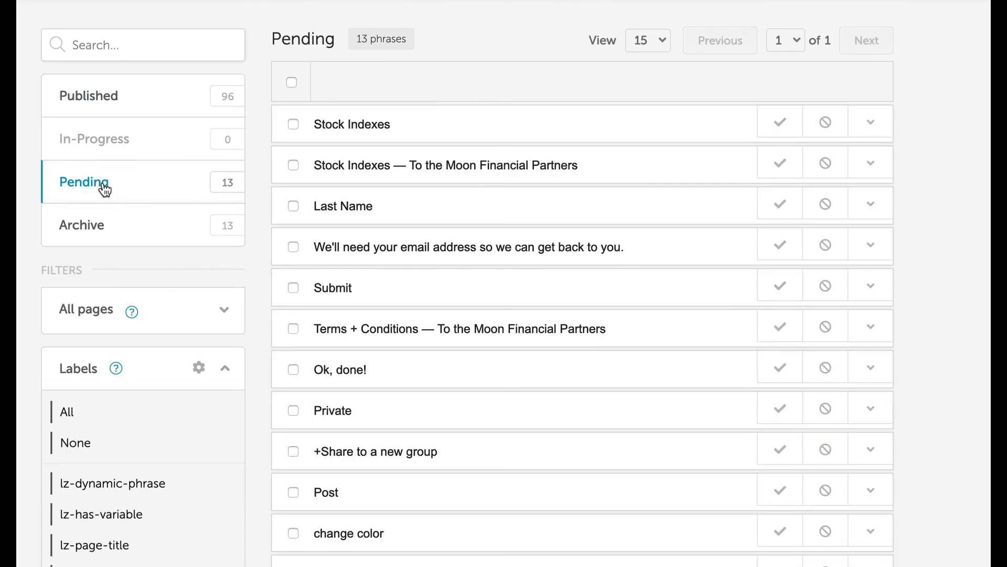
click(90, 45)
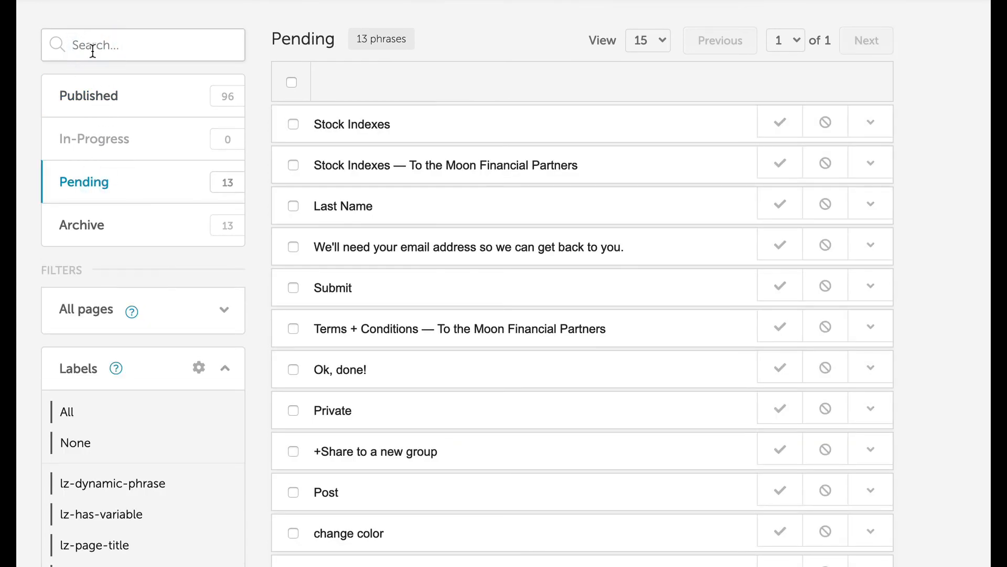
text(dow jones)
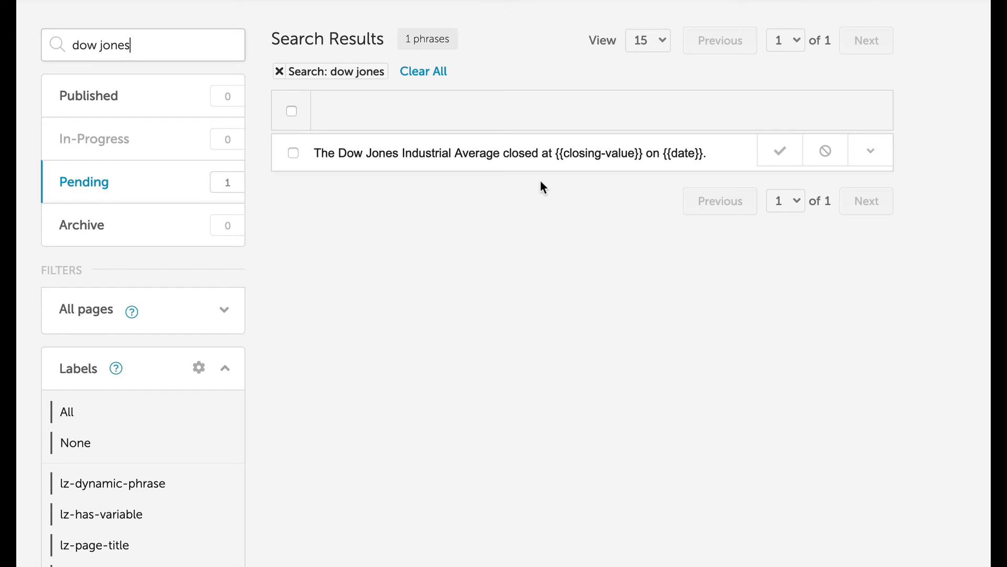
click(782, 155)
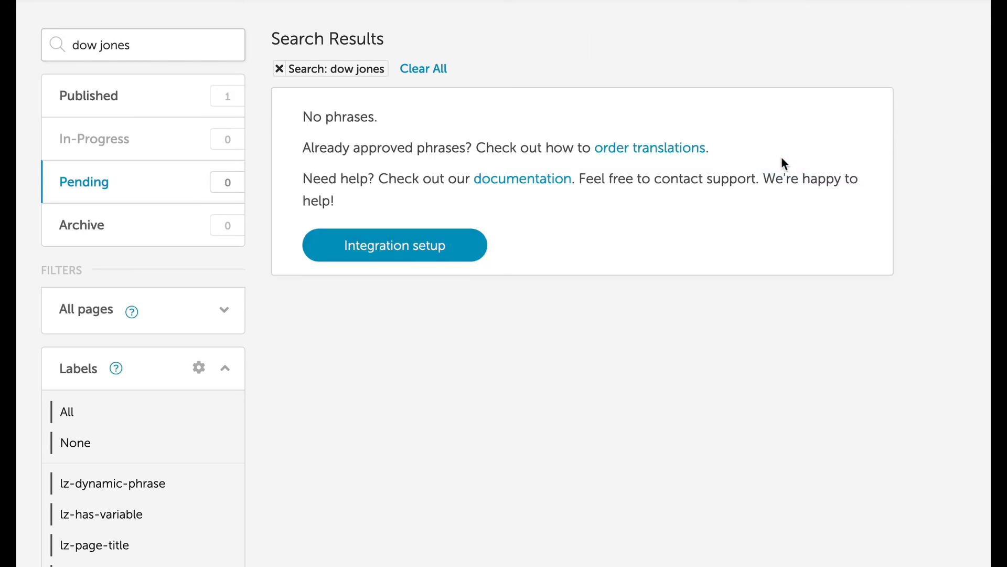
Step: Show the published phrases without the search term and filter them by the lz-dynamic-phrase label
click(104, 103)
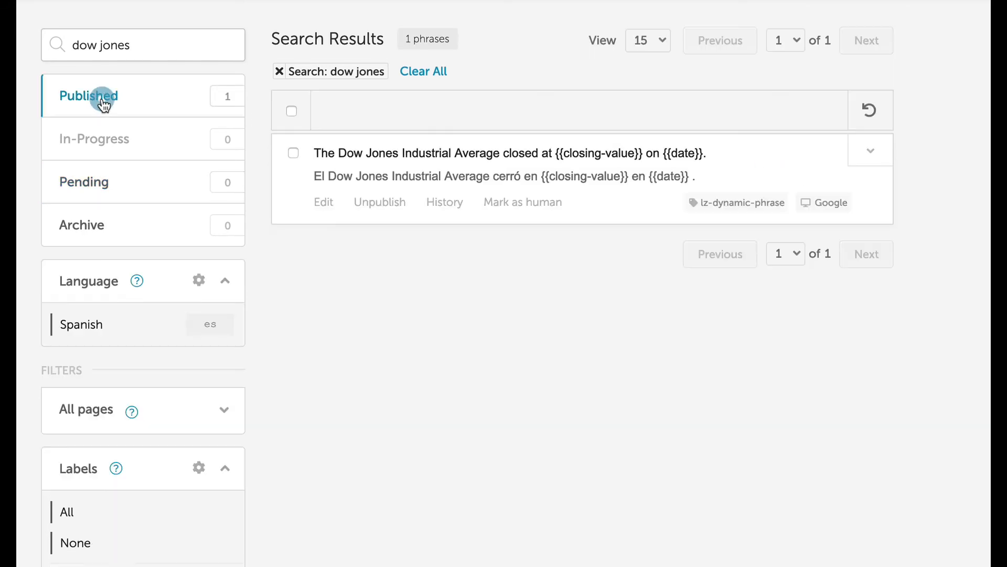
click(282, 73)
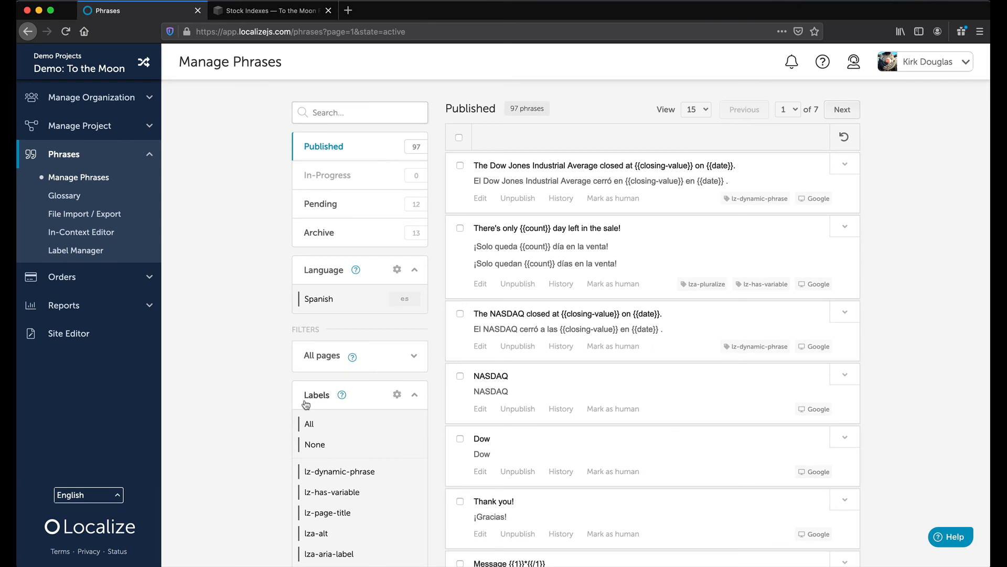
click(326, 472)
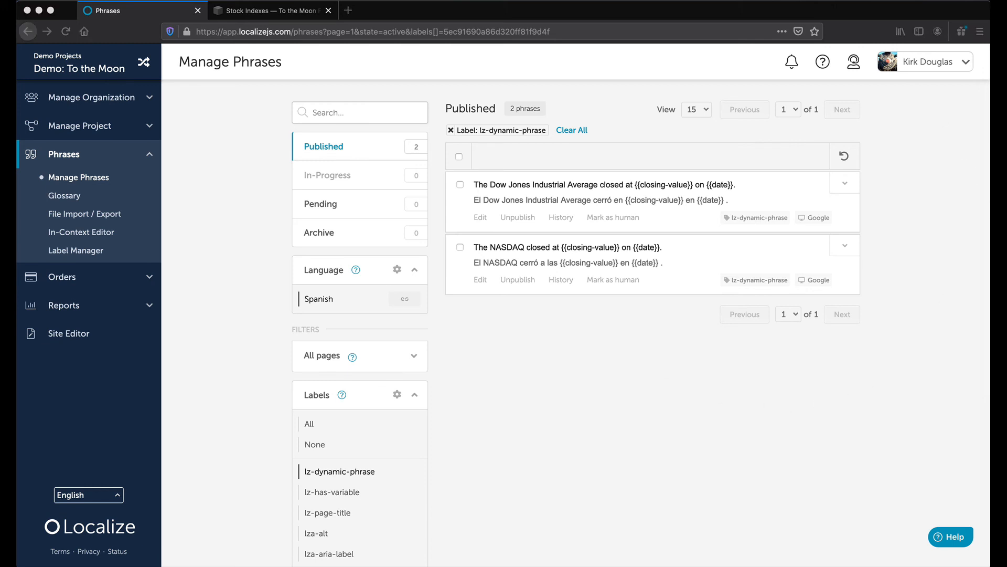
Step: Switch to the Stock Indexes website, set its language to Español and reload the page
click(288, 11)
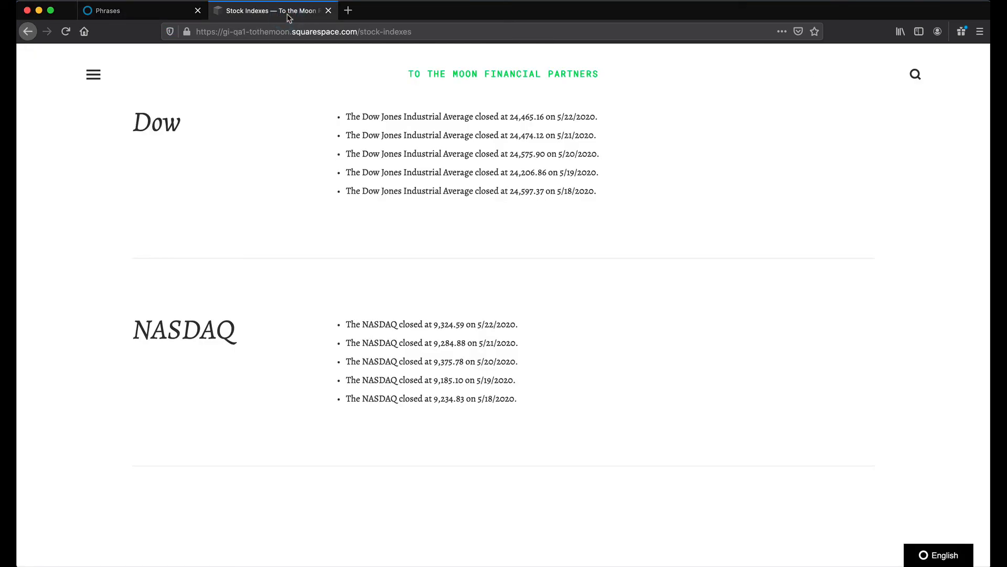
click(937, 551)
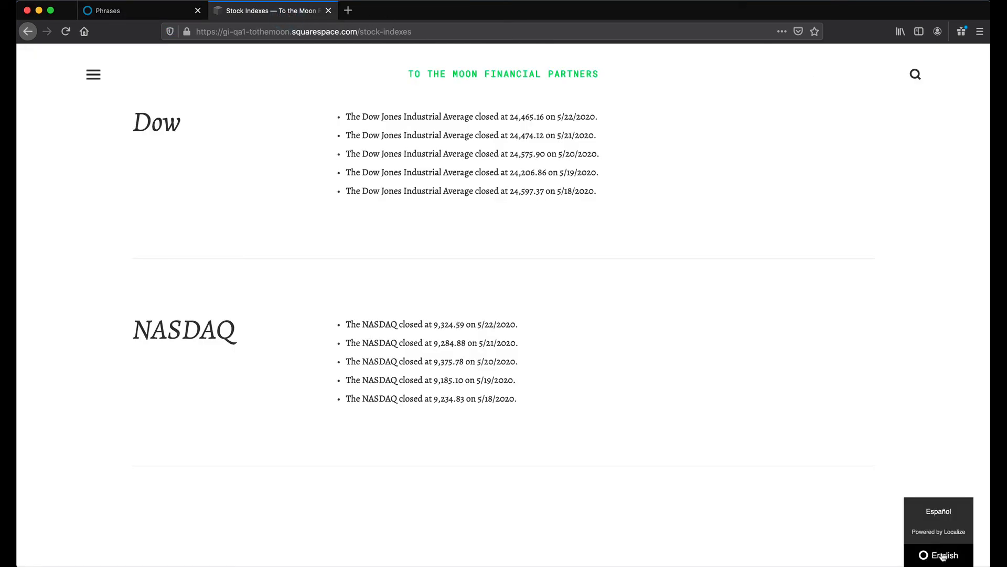
click(937, 512)
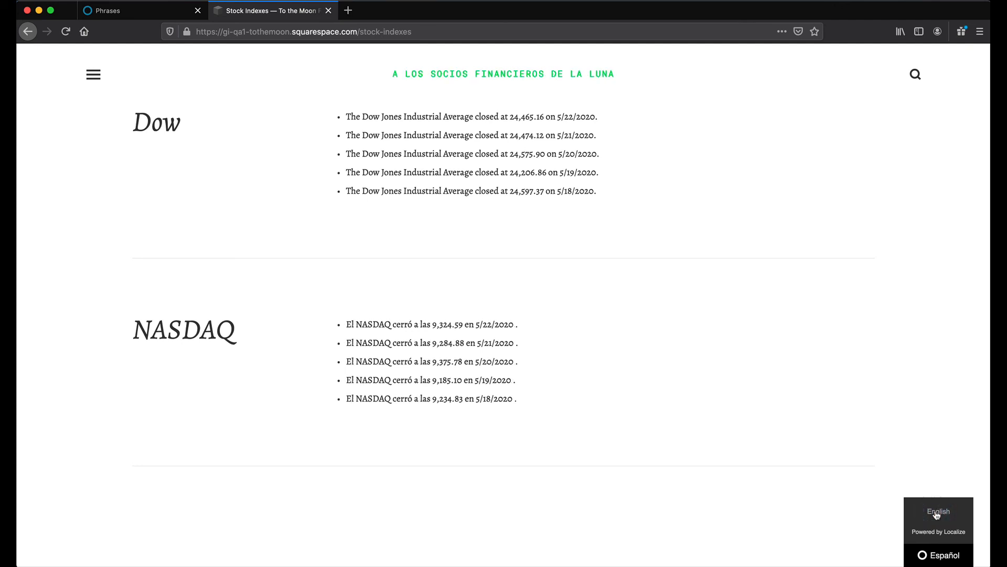
click(67, 36)
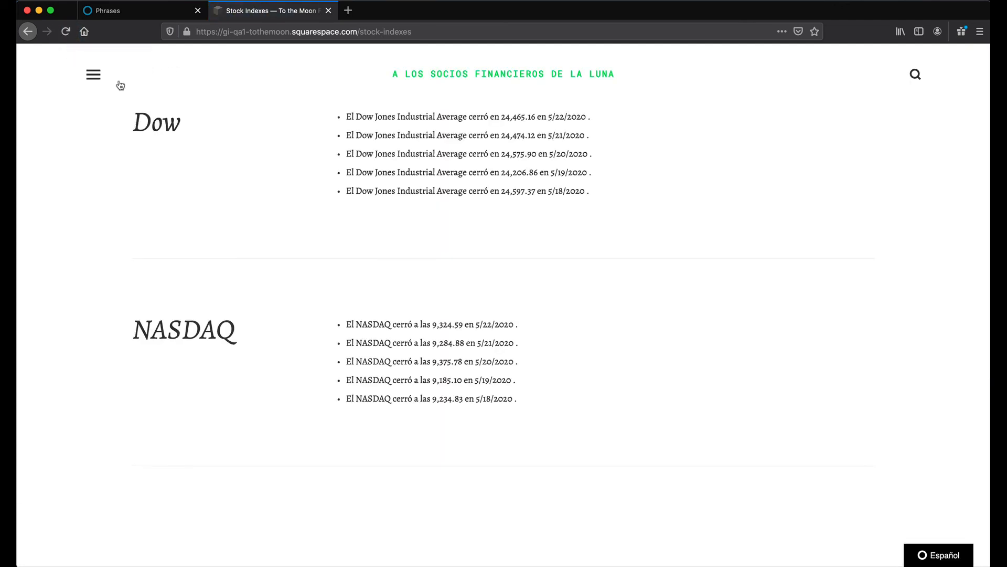